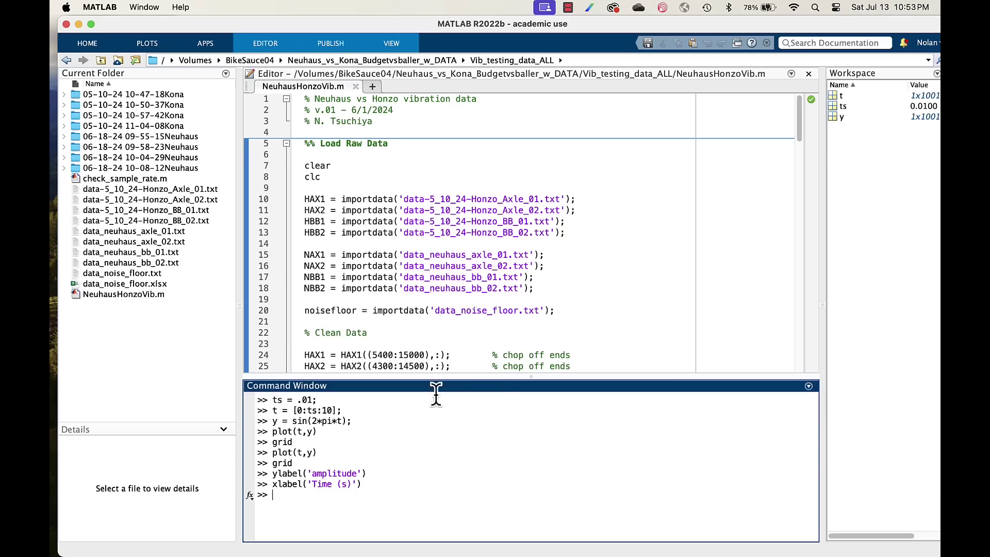
- Plot the power spectrum of y with pspectrum(y, 1/ts) and enlarge the figure window
{"action": "key", "text": "Return"}
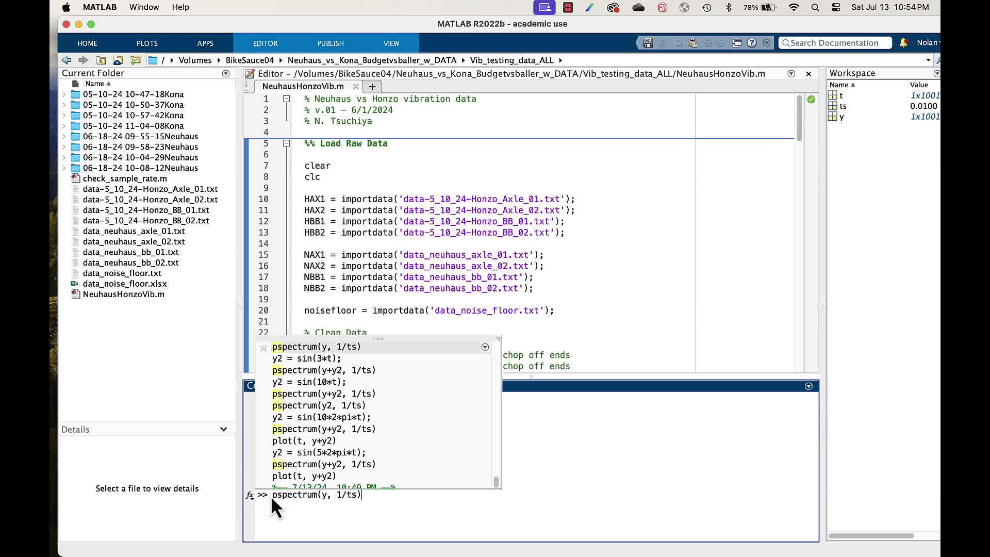
{"action": "key", "text": "Return"}
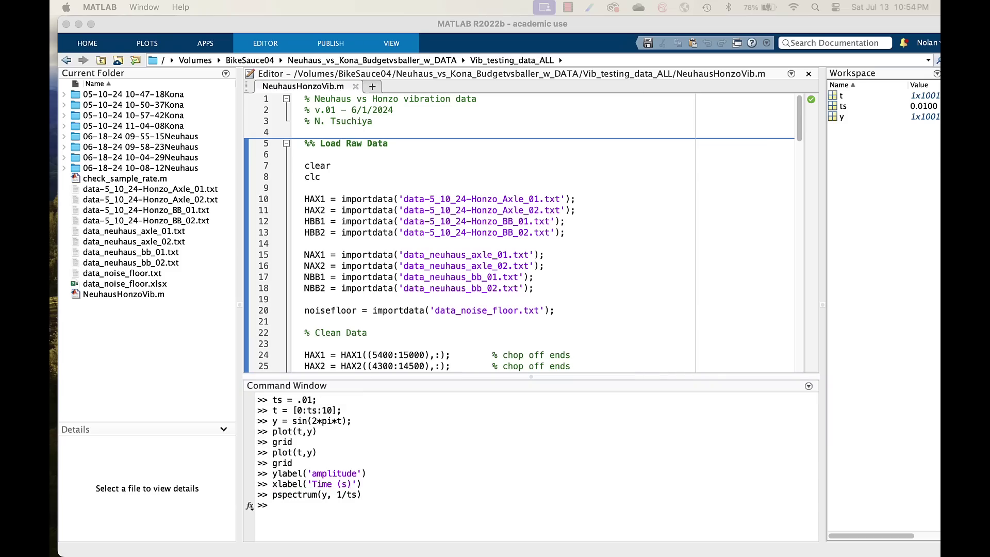
{"action": "left_click_drag", "start_coordinate": [408, 103], "coordinate": [434, 125]}
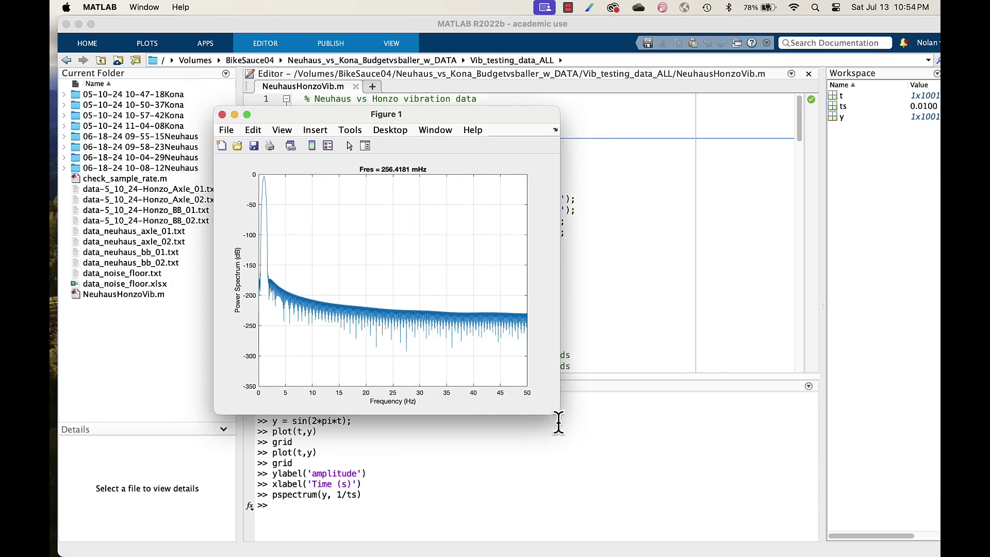
{"action": "left_click_drag", "start_coordinate": [556, 412], "coordinate": [778, 497]}
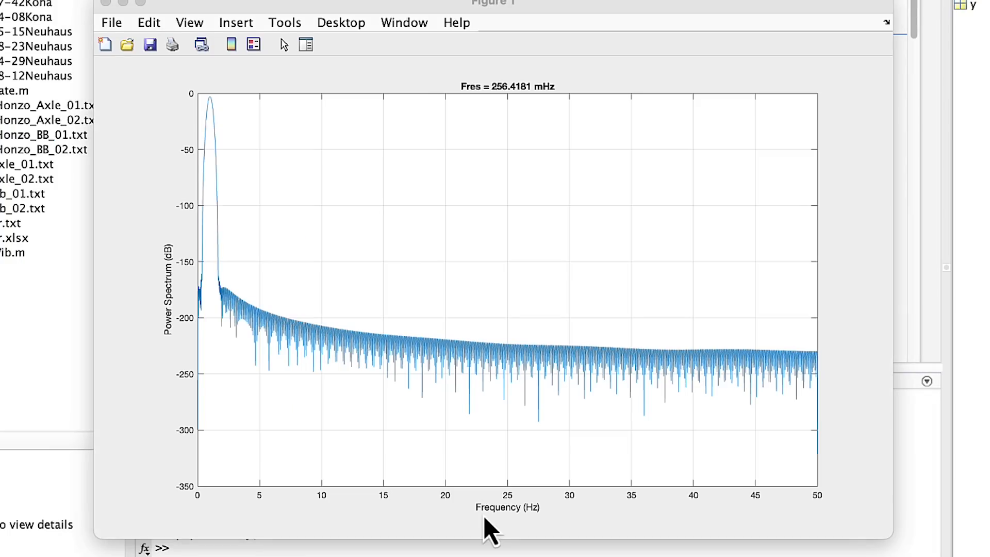
- Zoom in on the low-frequency peak of the power spectrum, restore the full view and close the figure
{"action": "mouse_move", "coordinate": [459, 521]}
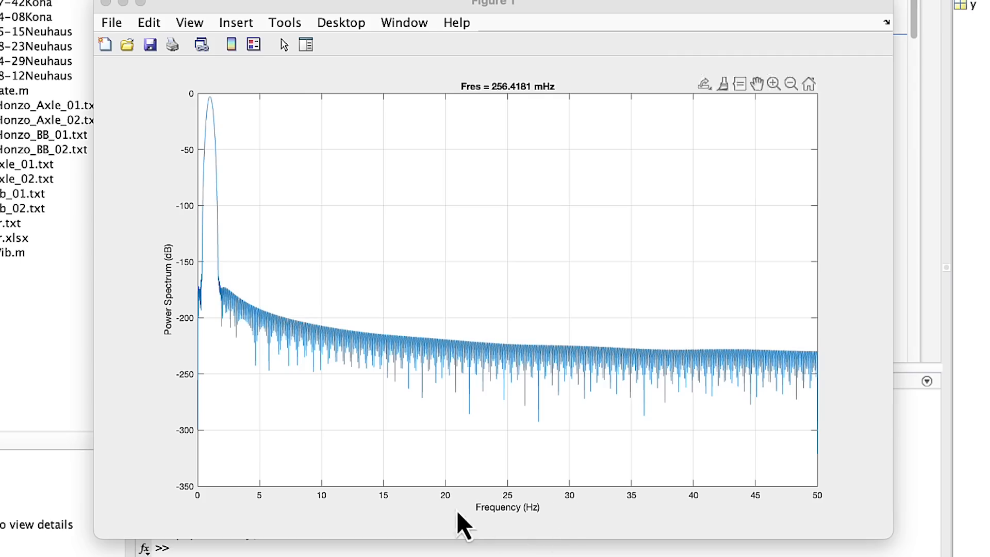
{"action": "left_click", "coordinate": [773, 84]}
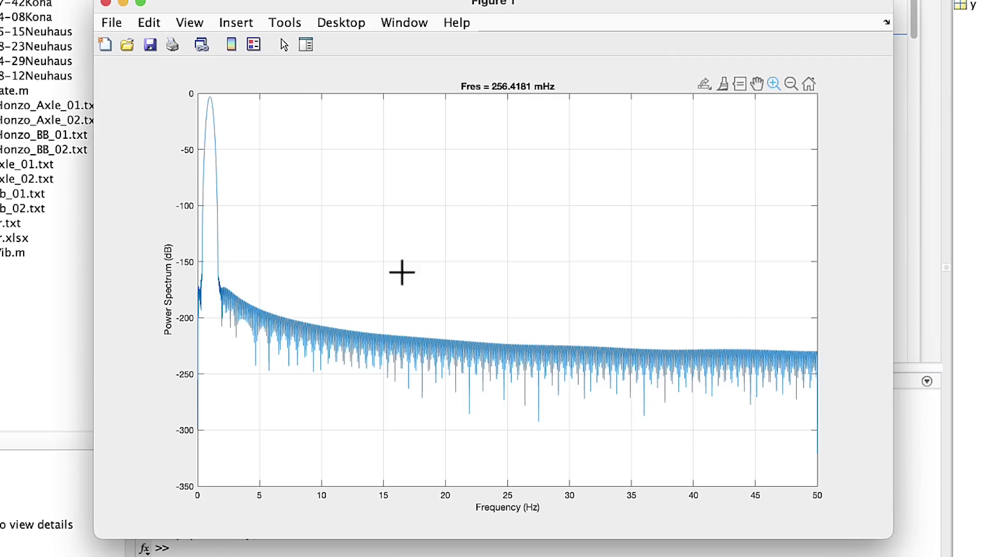
{"action": "left_click_drag", "start_coordinate": [237, 356], "coordinate": [197, 93]}
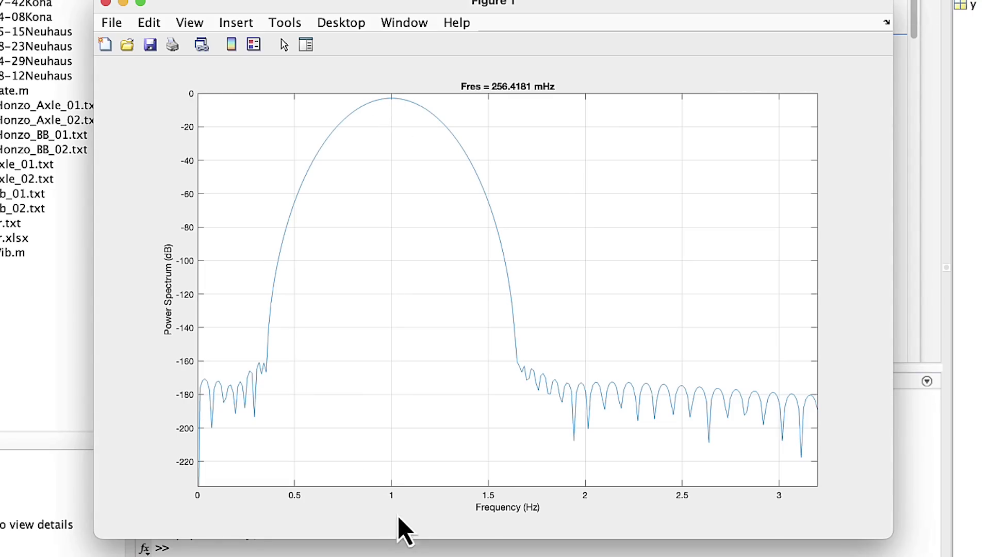
{"action": "double_click", "coordinate": [366, 328]}
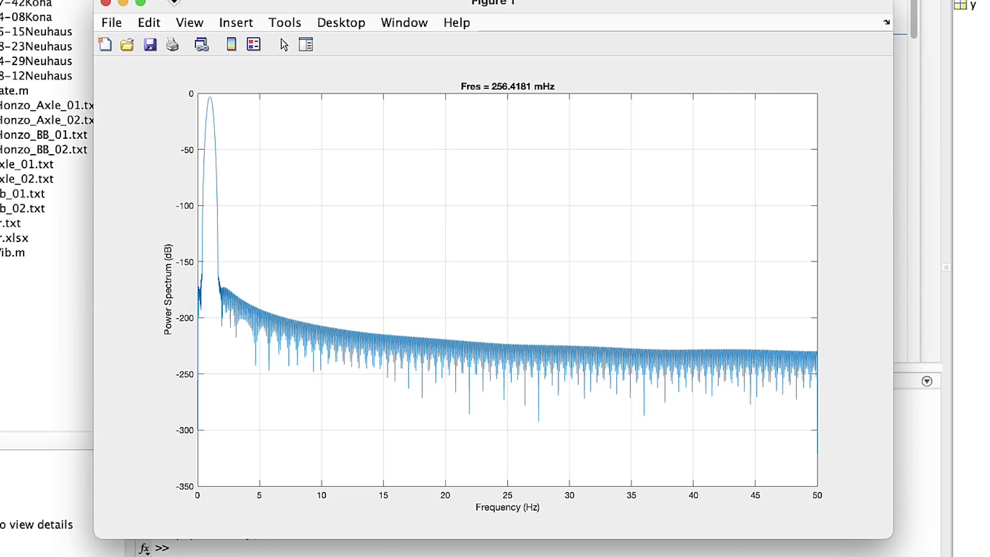
{"action": "left_click", "coordinate": [104, 2]}
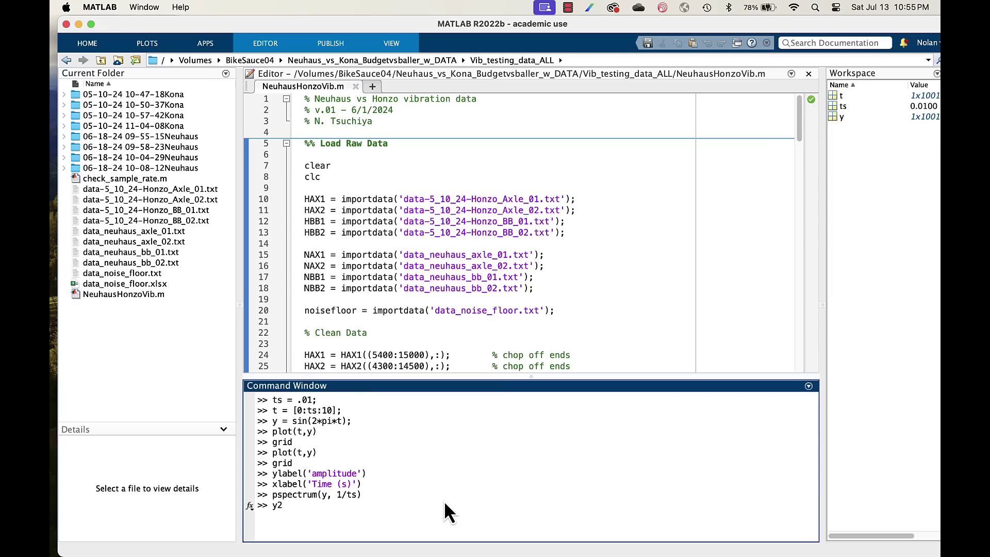
- Define y2 = sin(5*2*pi*t) and plot y+y2 against t with a grid
{"action": "type", "text": "y2 = sin(5*2*pi*t);"}
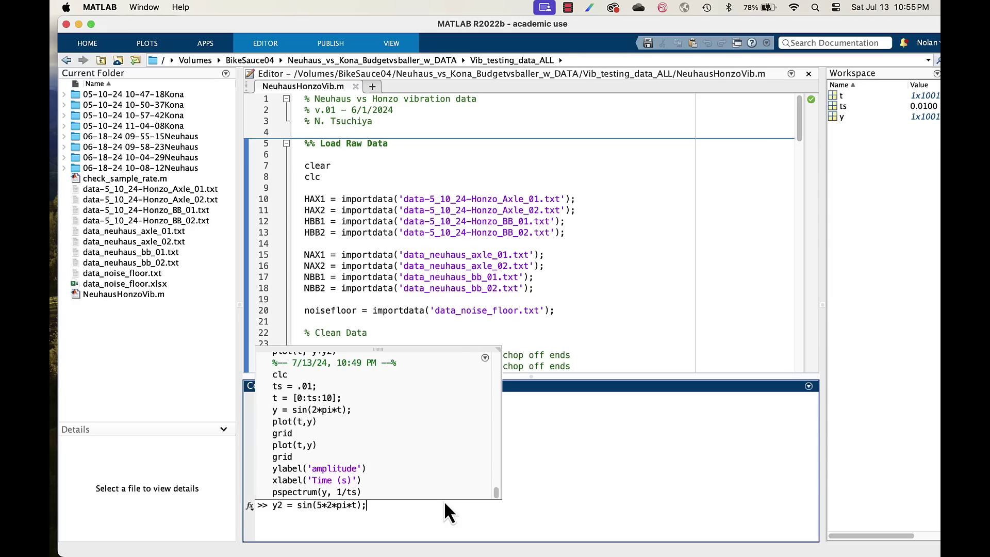
{"action": "key", "text": "Return"}
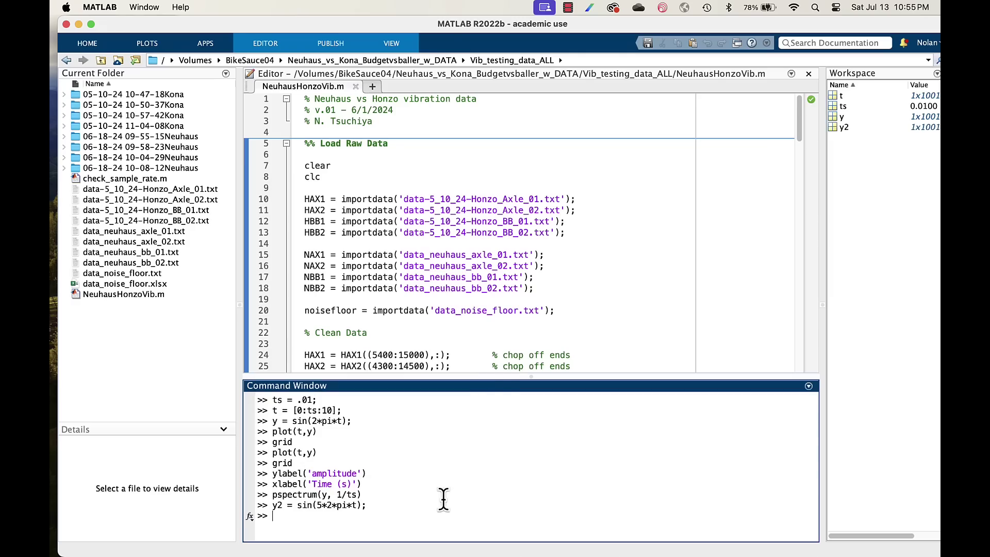
{"action": "type", "text": "plot(t, y+y2)"}
{"action": "key", "text": "Return"}
{"action": "type", "text": "grid"}
{"action": "key", "text": "Return"}
- Label the plot's axes 'Time (s)' and 'amplitude', and add the legend 'y + y2' and the title 'sin(t) + sin(5t)'
{"action": "type", "text": "xlabel('Time (s)') ylabel('amplitude') "}
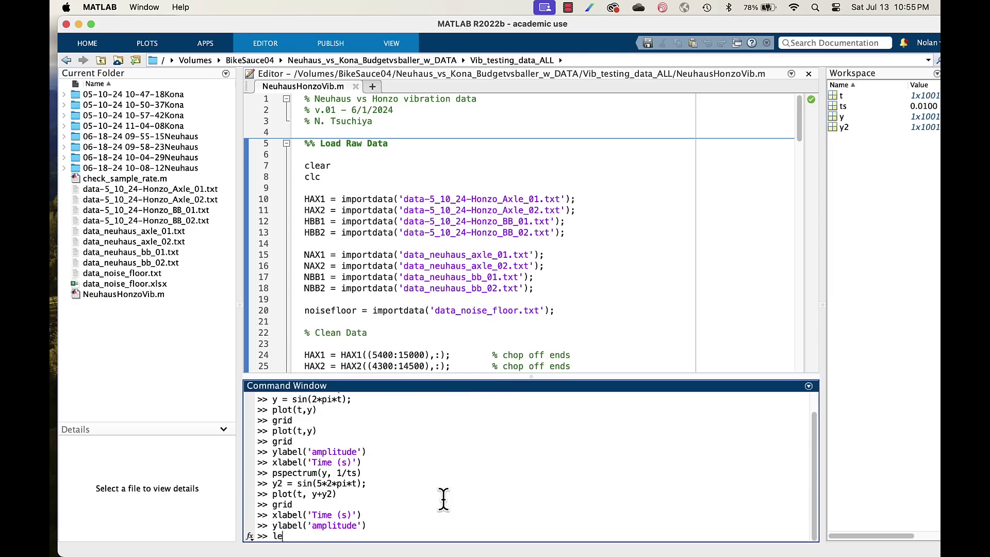
{"action": "type", "text": "legend('y + y2')"}
{"action": "key", "text": "Return"}
{"action": "type", "text": "title('sin(t) + sin(5t)')"}
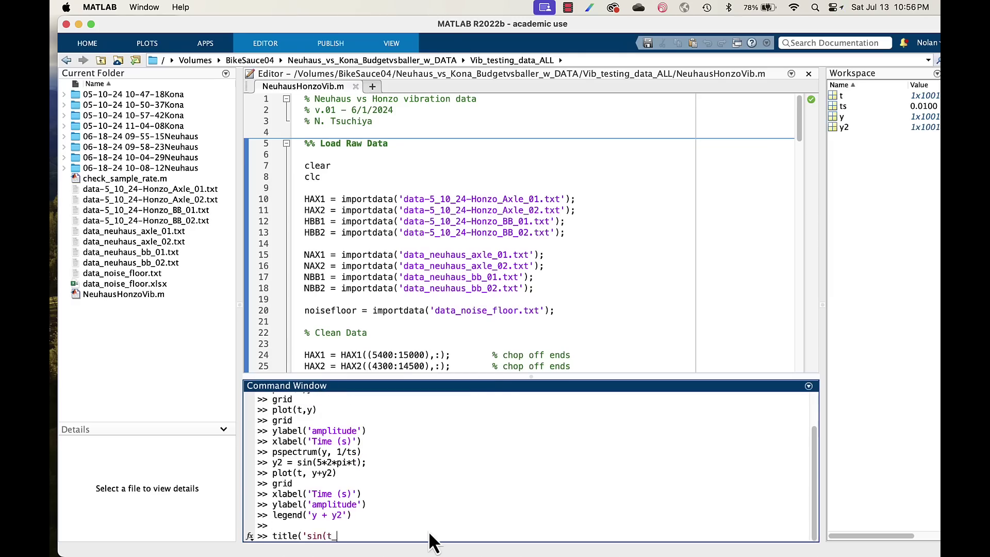
{"action": "key", "text": "Return"}
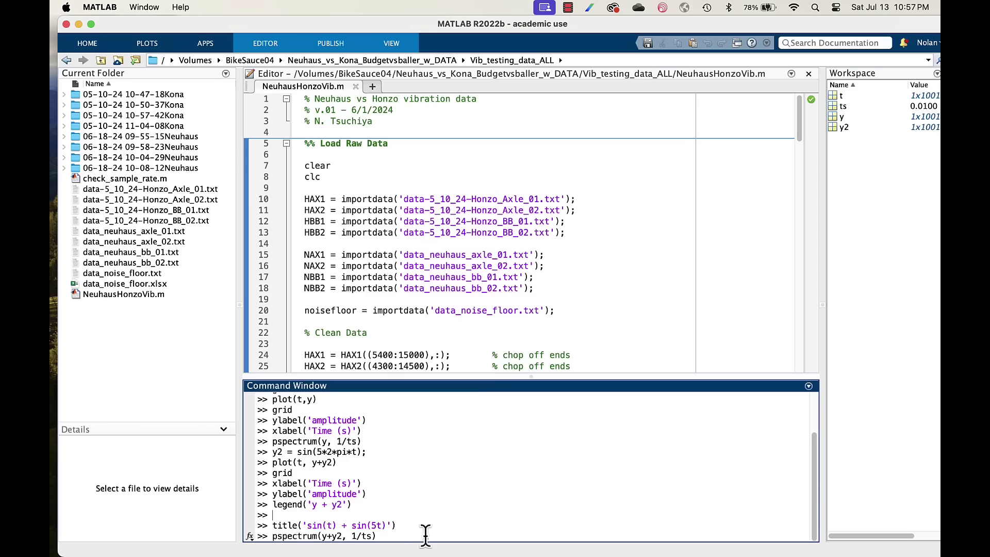
- Plot the combined signal's spectrum with pspectrum(y+y2, 1/ts), zoom in on its two peaks and restore the full view
{"action": "key", "text": "Return"}
{"action": "left_click_drag", "start_coordinate": [750, 493], "coordinate": [771, 490]}
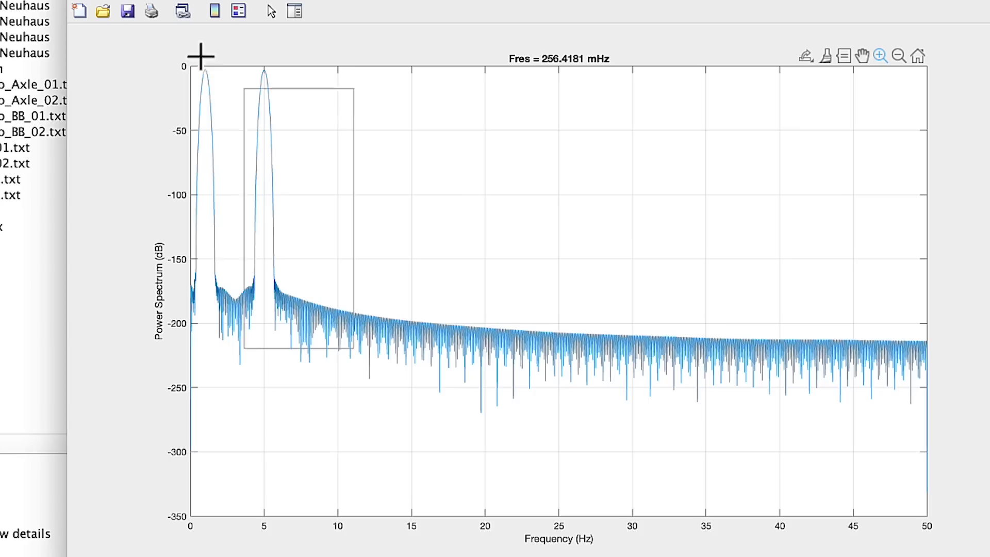
{"action": "left_click_drag", "start_coordinate": [200, 56], "coordinate": [177, 31]}
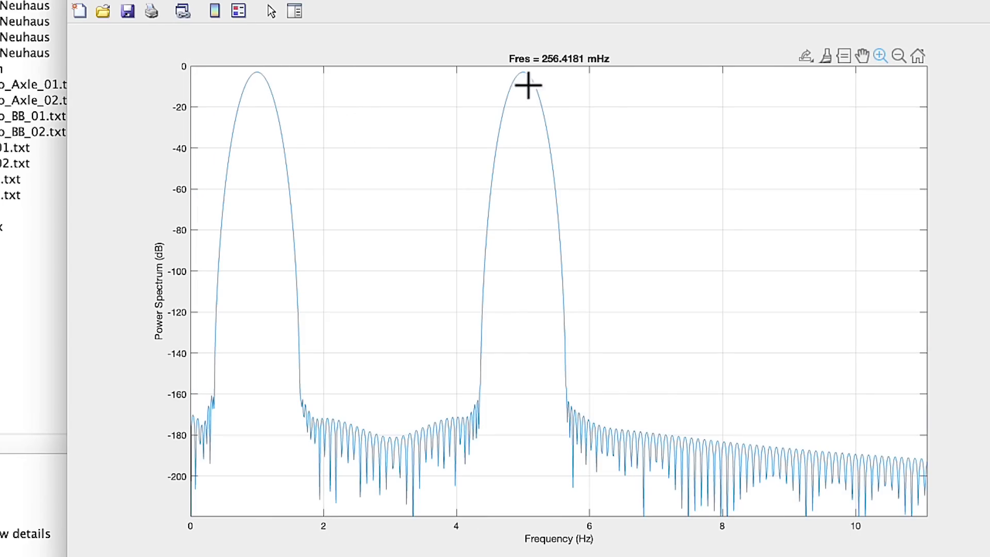
{"action": "double_click", "coordinate": [655, 353]}
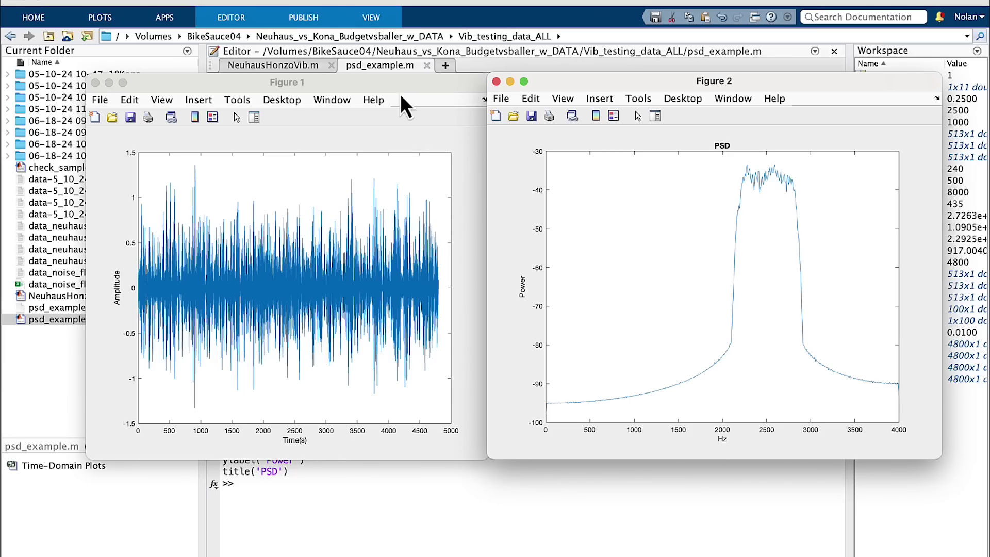
- Examine the example signal's amplitude-time plot, and enlarge the figure comparing Data 1 and Data2
{"action": "left_click", "coordinate": [408, 106]}
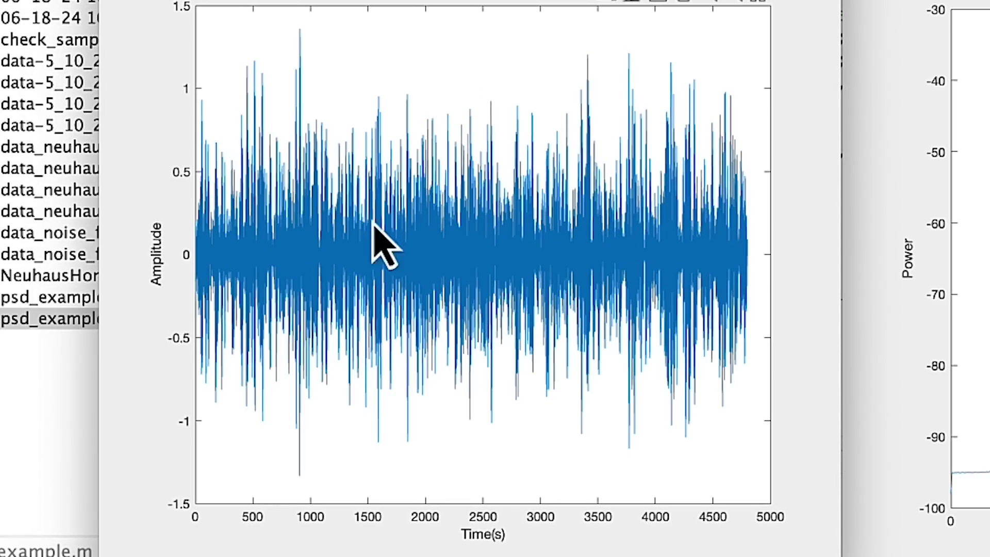
{"action": "left_click", "coordinate": [620, 448]}
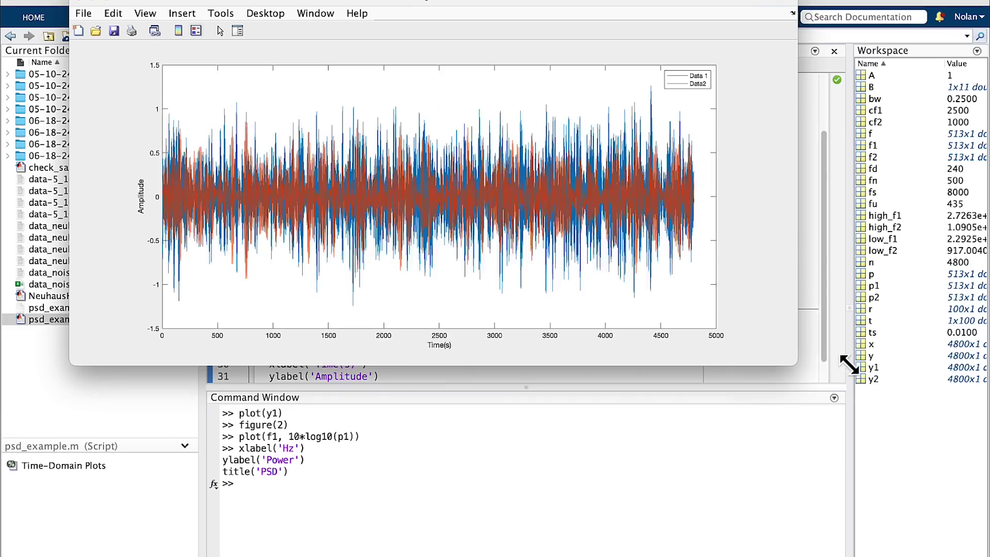
{"action": "left_click_drag", "start_coordinate": [850, 360], "coordinate": [924, 471]}
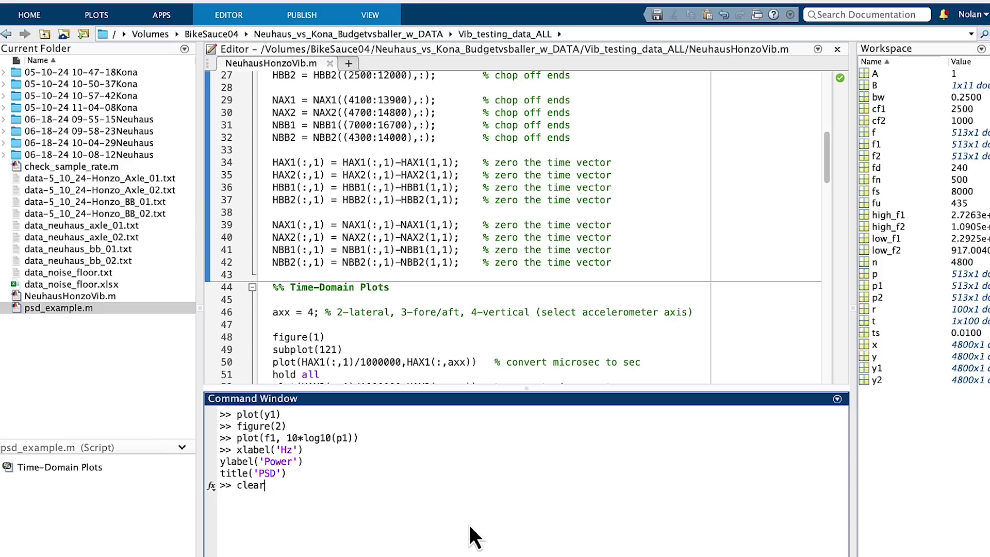
- Clear all workspace variables and wipe the command history display with clear and clc
{"action": "key", "text": "Return"}
{"action": "type", "text": "clc"}
{"action": "key", "text": "Return"}
- Run the Load Raw Data section at the start of NeuhausHonzoVib.m
{"action": "left_click", "coordinate": [531, 259]}
{"action": "scroll", "coordinate": [531, 259], "scroll_direction": "up", "scroll_amount": 8}
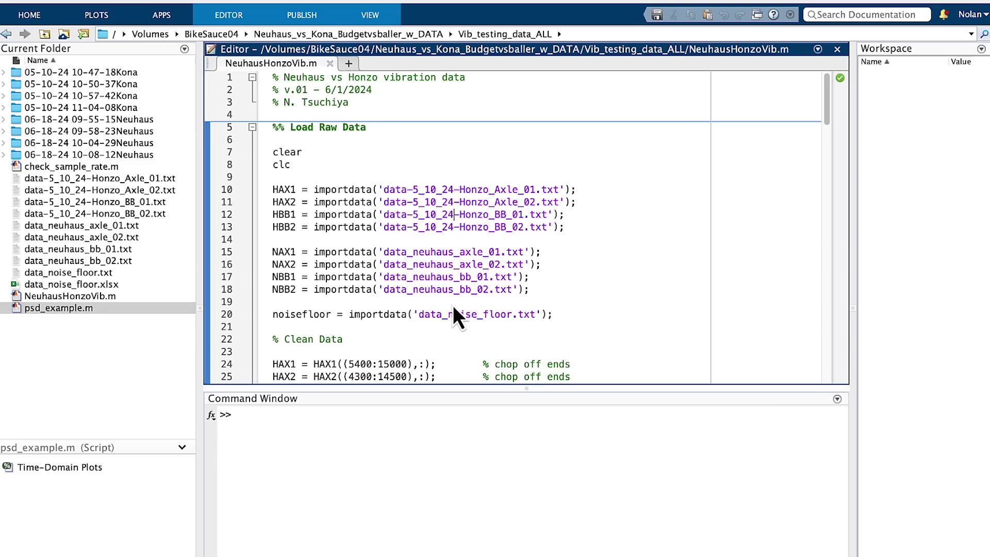
{"action": "key", "text": "super+Return"}
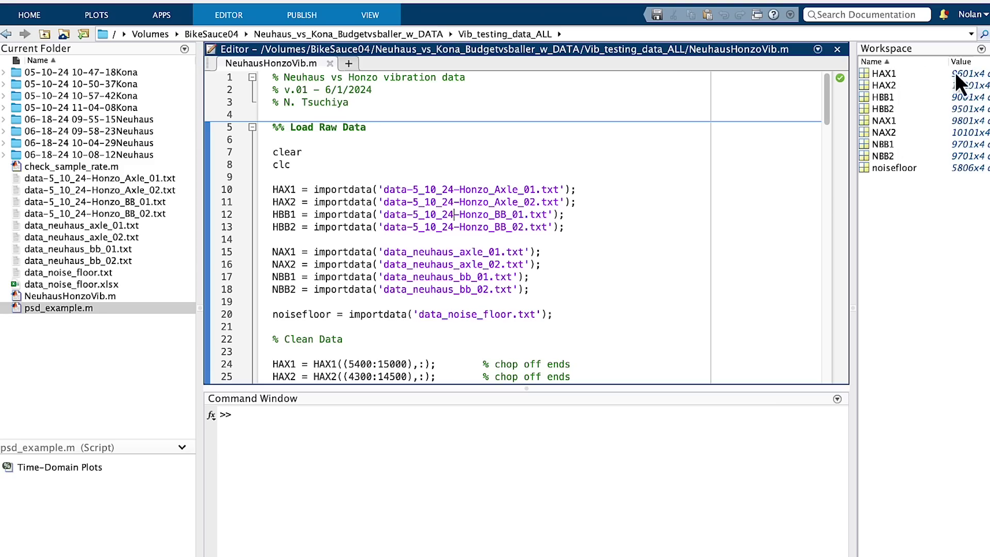
- Review the Clean Data code, run the script's Time-Domain Plots section and enlarge the resulting figure
{"action": "scroll", "coordinate": [456, 279], "scroll_direction": "down", "scroll_amount": 10}
{"action": "scroll", "coordinate": [435, 261], "scroll_direction": "up", "scroll_amount": 1}
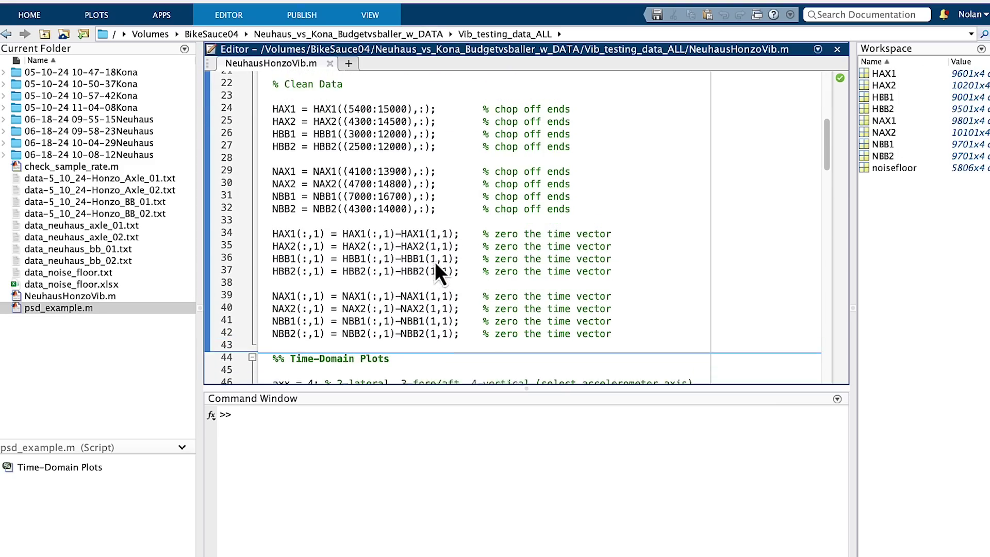
{"action": "scroll", "coordinate": [344, 150], "scroll_direction": "up", "scroll_amount": 1}
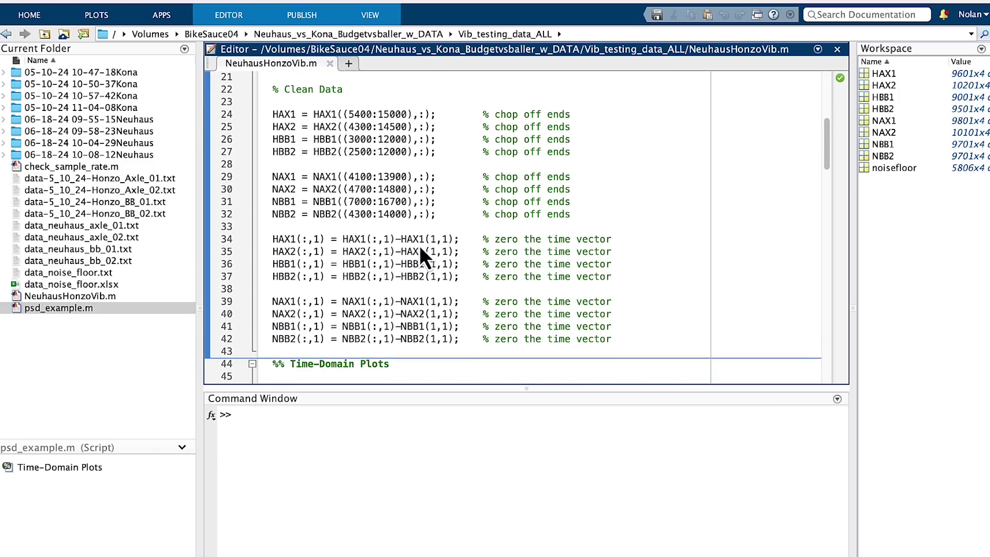
{"action": "scroll", "coordinate": [419, 245], "scroll_direction": "down", "scroll_amount": 3}
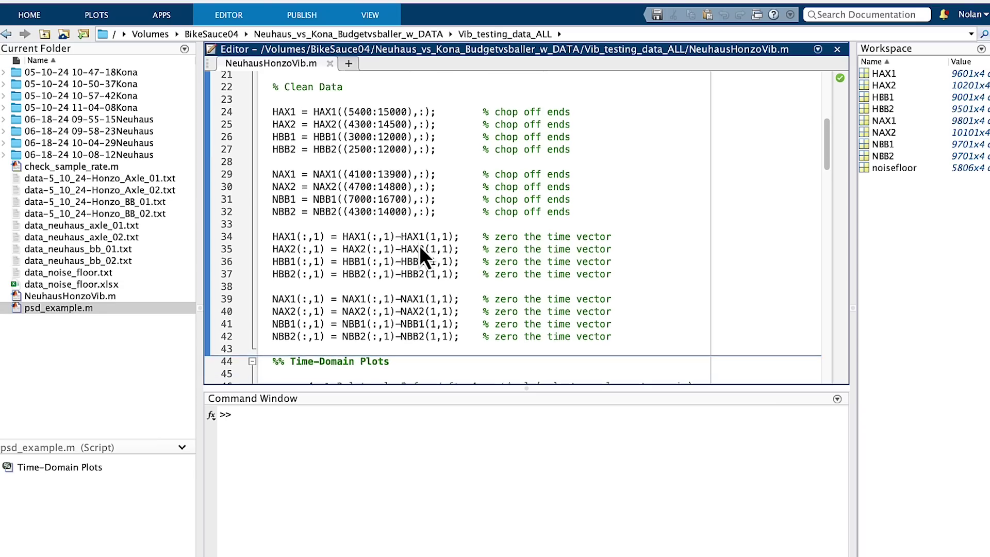
{"action": "scroll", "coordinate": [443, 253], "scroll_direction": "down", "scroll_amount": 5}
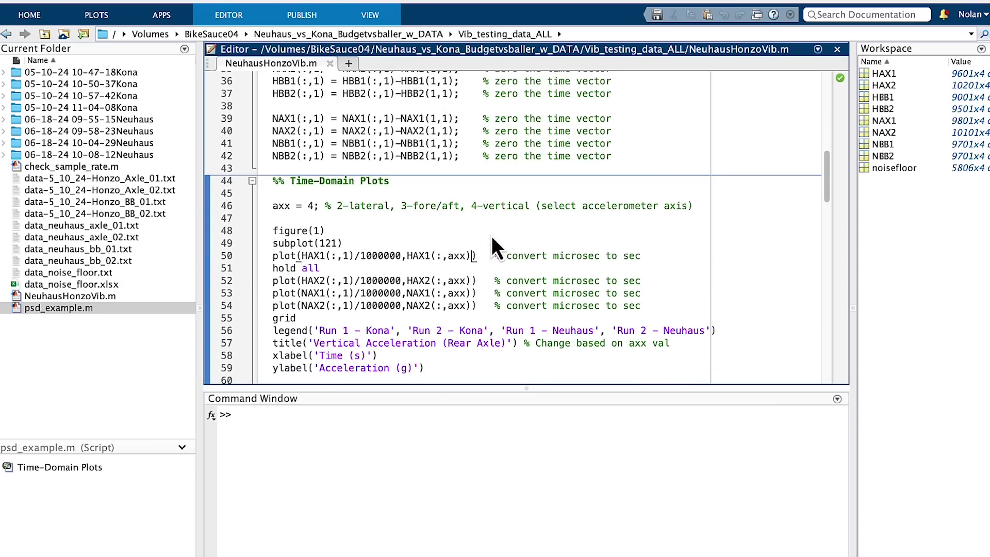
{"action": "scroll", "coordinate": [491, 236], "scroll_direction": "down", "scroll_amount": 3}
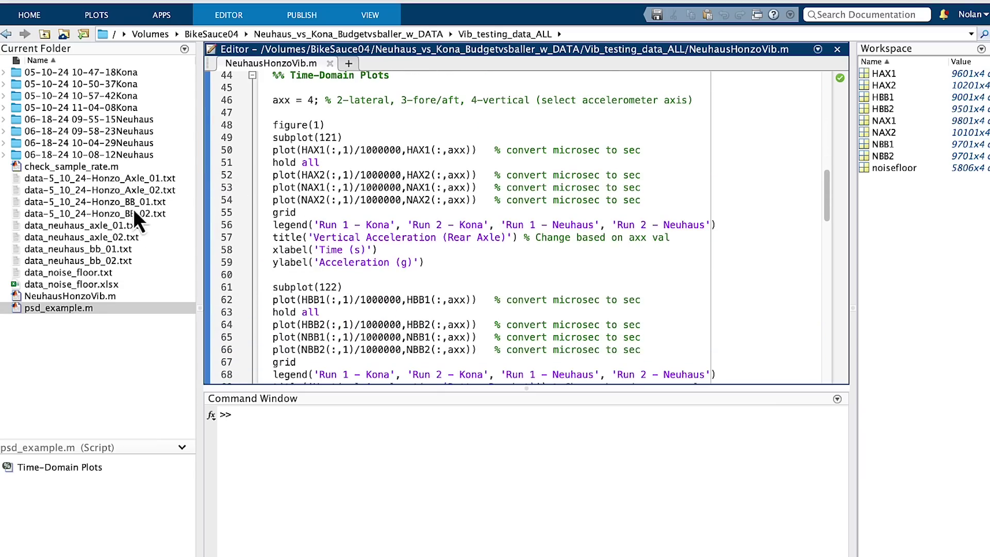
{"action": "key", "text": "super+Return"}
{"action": "left_click_drag", "start_coordinate": [564, 488], "coordinate": [921, 528]}
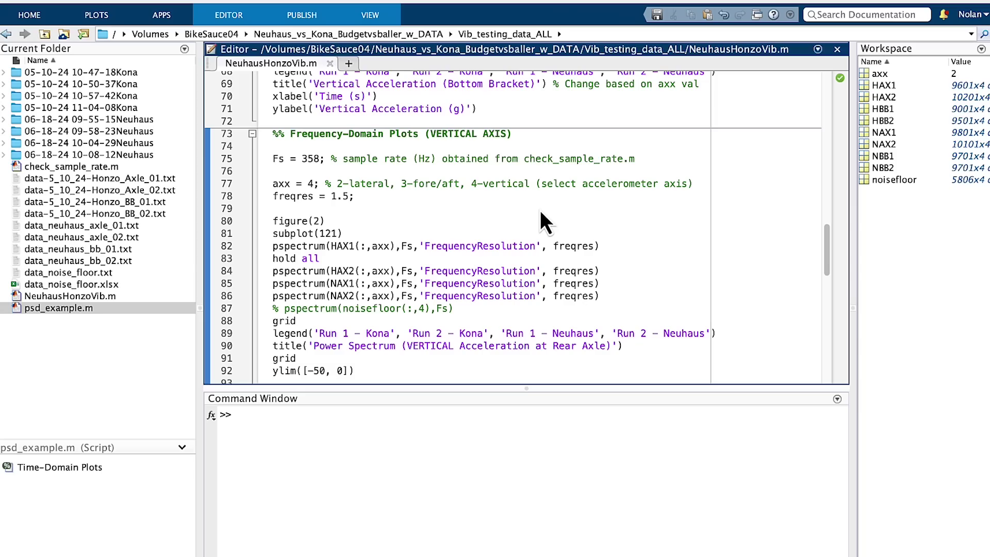
- Run the Frequency-Domain Plots (VERTICAL AXIS) section and enlarge the resulting power spectrum figure
{"action": "key", "text": "super+Return"}
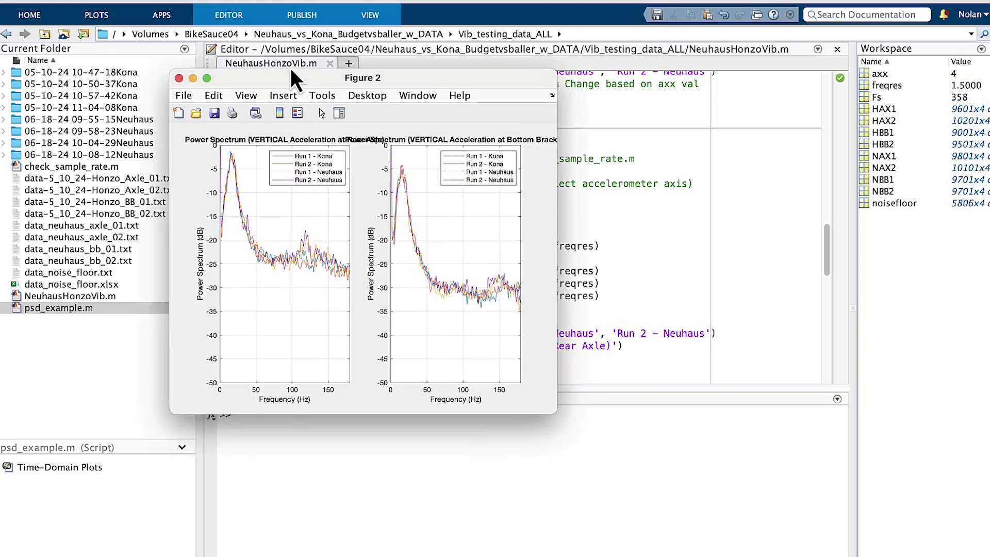
{"action": "left_click_drag", "start_coordinate": [290, 68], "coordinate": [159, 63]}
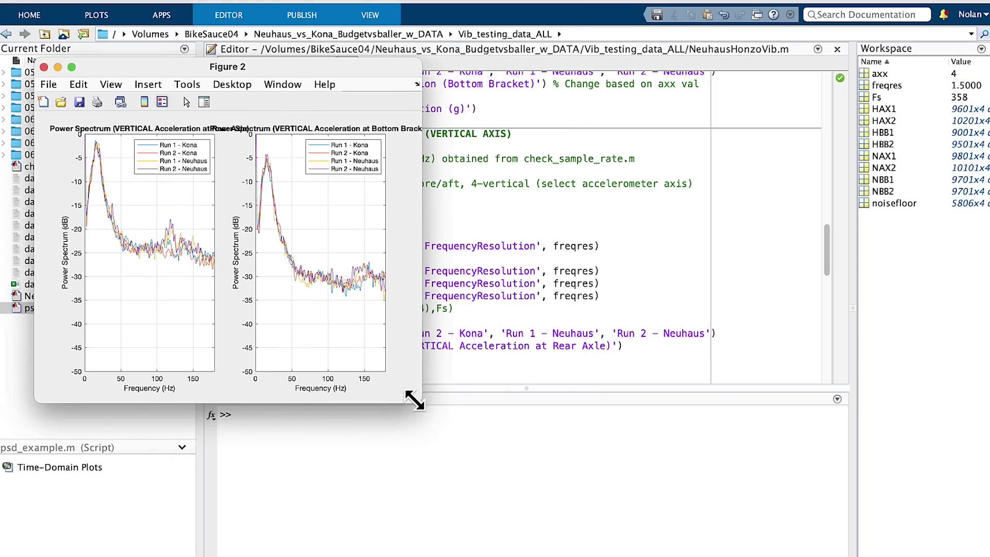
{"action": "left_click_drag", "start_coordinate": [414, 400], "coordinate": [909, 550]}
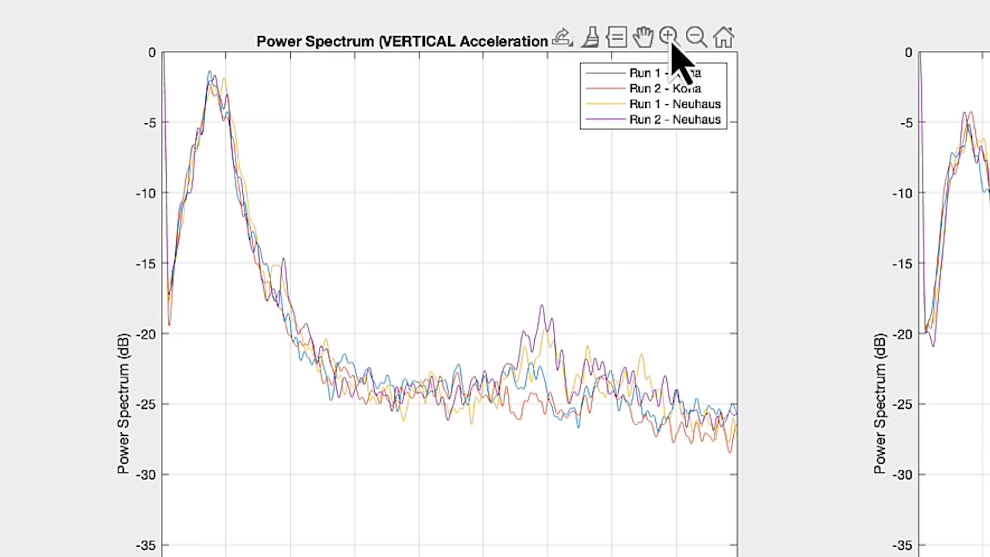
- Zoom in on the low-frequency peak in the bottom bracket's vertical acceleration power spectrum
{"action": "left_click", "coordinate": [669, 36]}
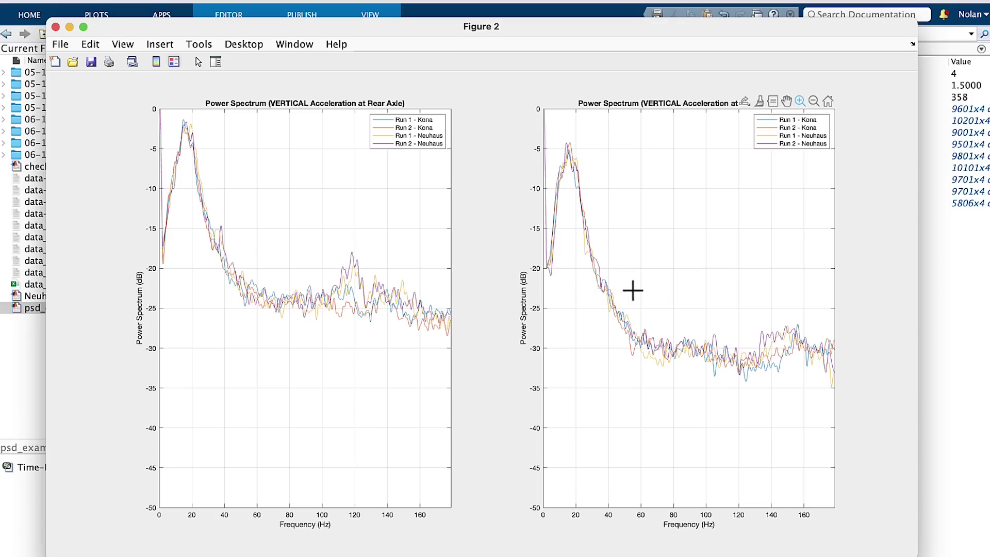
{"action": "left_click_drag", "start_coordinate": [620, 282], "coordinate": [548, 135]}
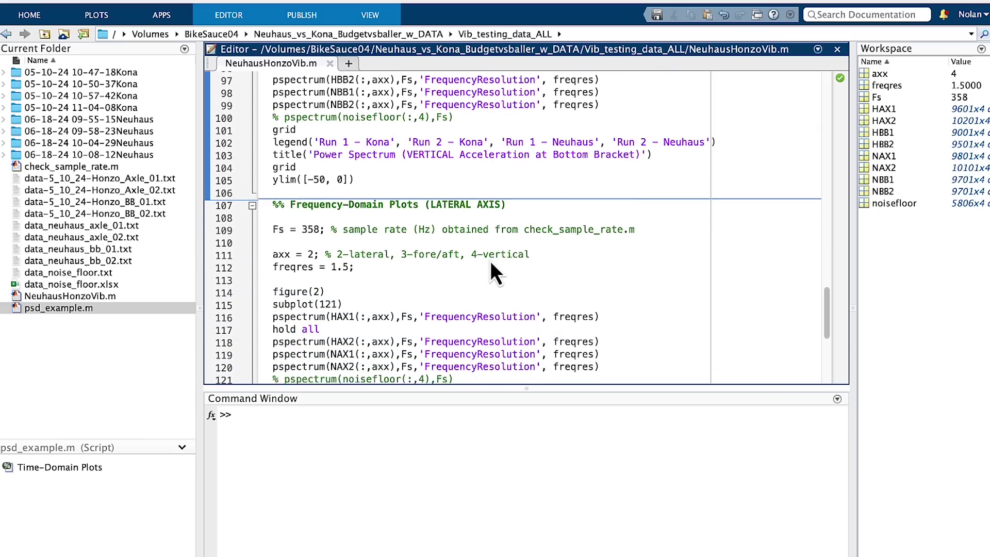
- Review the Frequency-Domain Plots (LATERAL AXIS) code in NeuhausHonzoVib.m and run that section
{"action": "scroll", "coordinate": [541, 276], "scroll_direction": "down", "scroll_amount": 5}
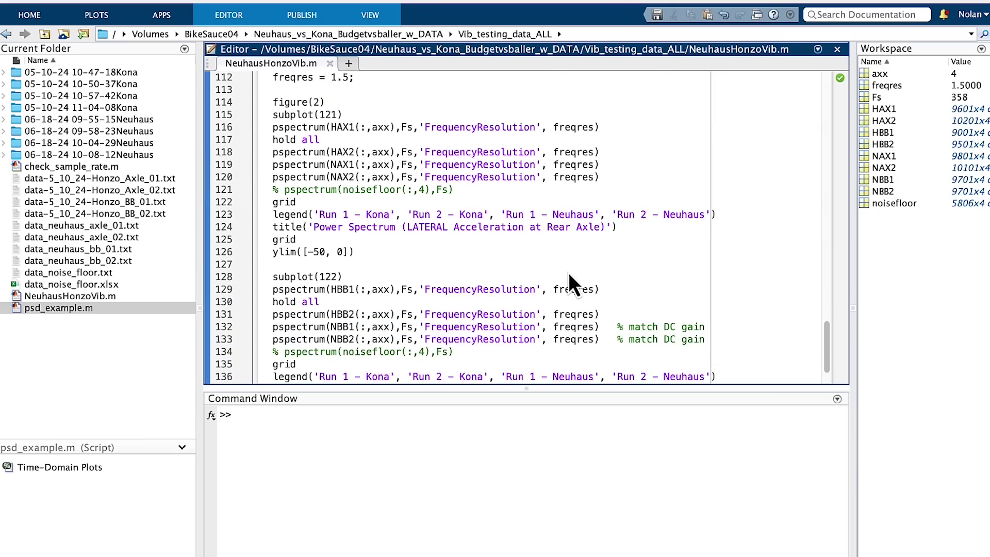
{"action": "scroll", "coordinate": [568, 273], "scroll_direction": "up", "scroll_amount": 1}
{"action": "scroll", "coordinate": [568, 271], "scroll_direction": "down", "scroll_amount": 2}
{"action": "scroll", "coordinate": [569, 271], "scroll_direction": "up", "scroll_amount": 3}
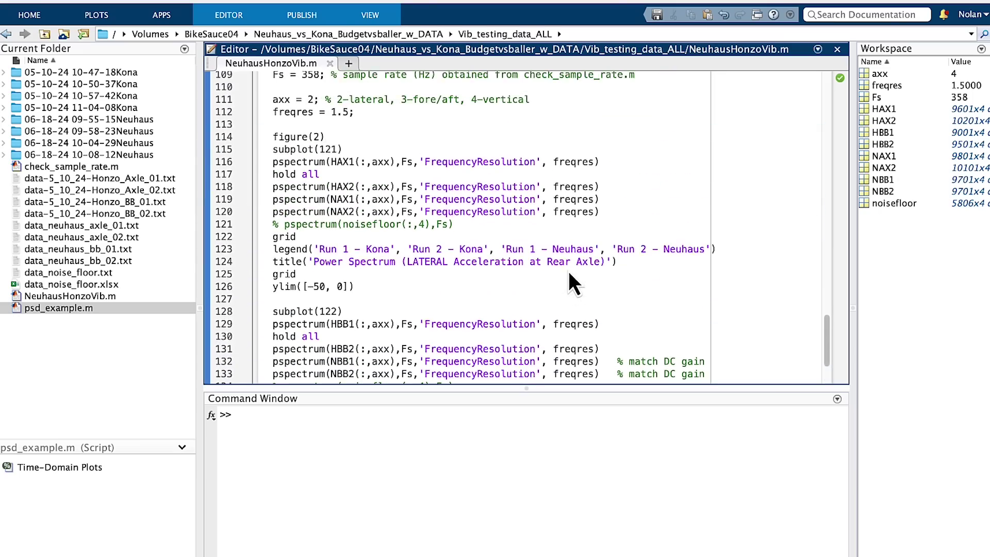
{"action": "scroll", "coordinate": [568, 271], "scroll_direction": "up", "scroll_amount": 3}
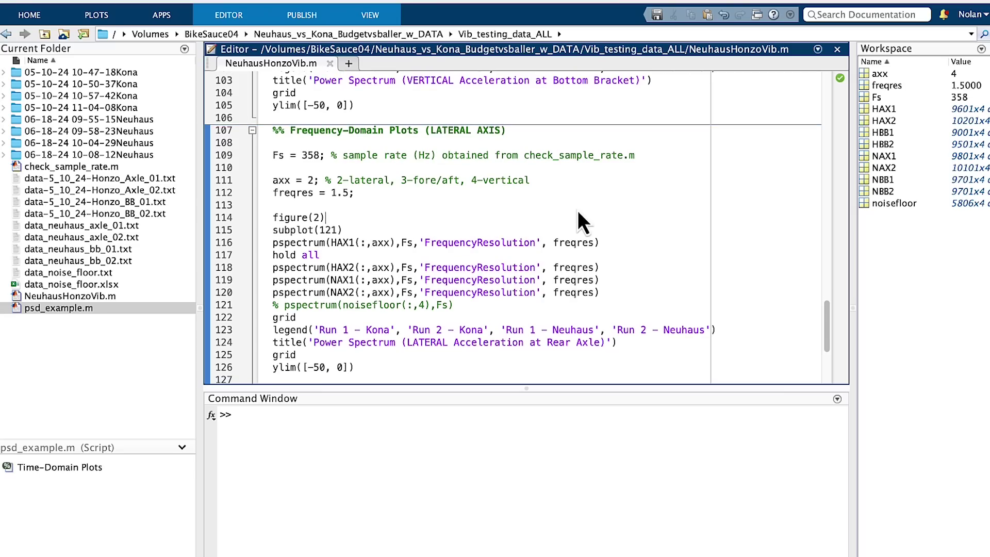
{"action": "scroll", "coordinate": [574, 209], "scroll_direction": "down", "scroll_amount": 1}
{"action": "left_click", "coordinate": [401, 174]}
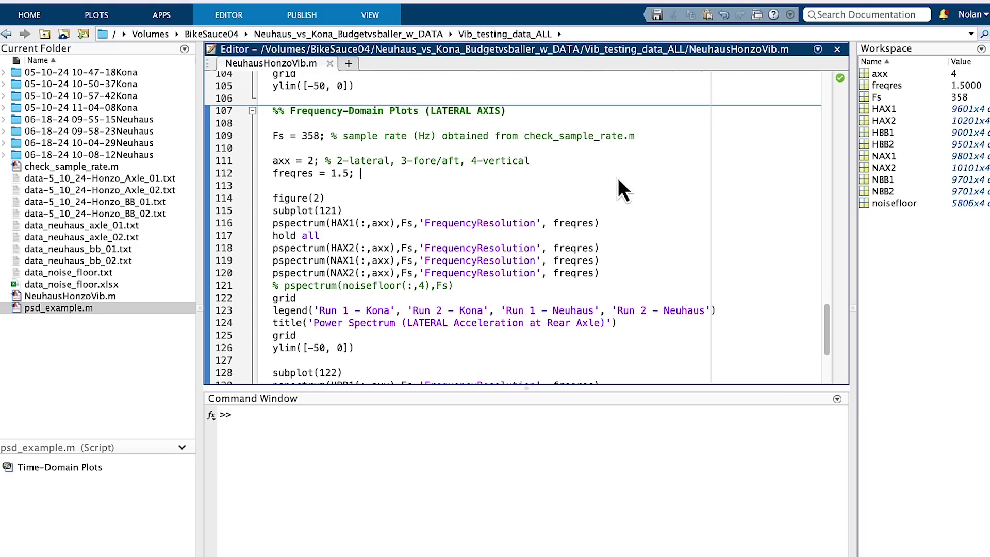
{"action": "key", "text": "super+Return"}
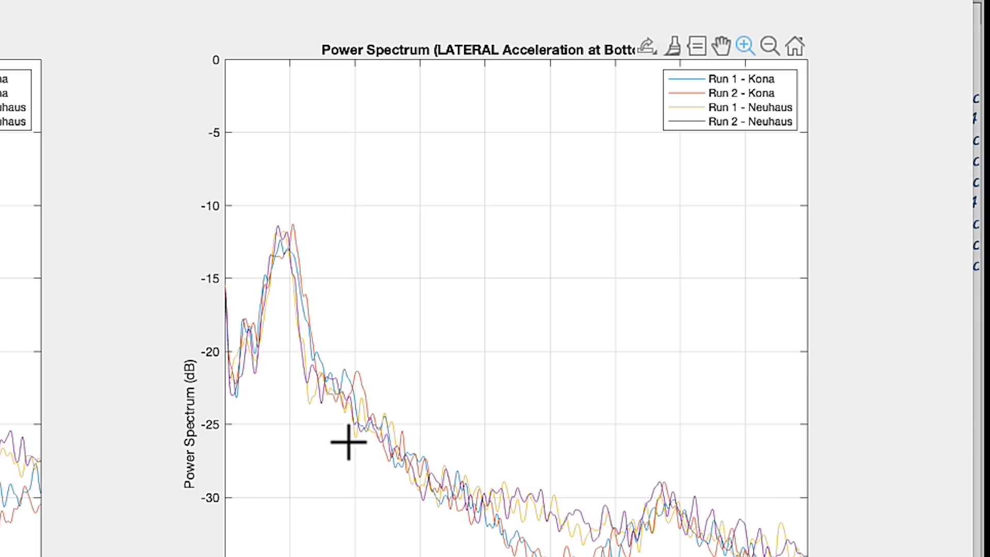
- Zoom in on the bottom bracket's lateral low-frequency peak, narrowing to its falling side between about 17 and 31 Hz
{"action": "left_click_drag", "start_coordinate": [349, 441], "coordinate": [233, 198]}
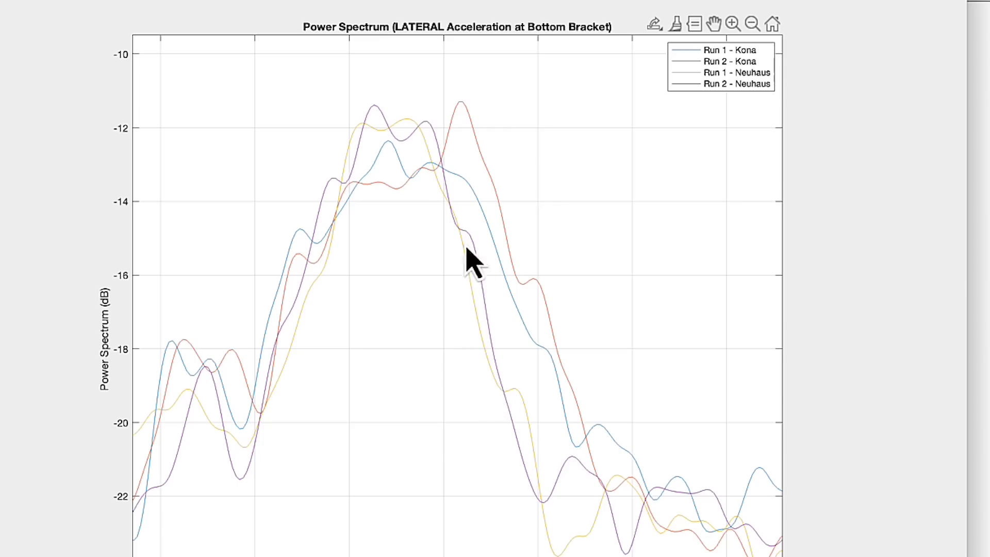
{"action": "left_click", "coordinate": [732, 24]}
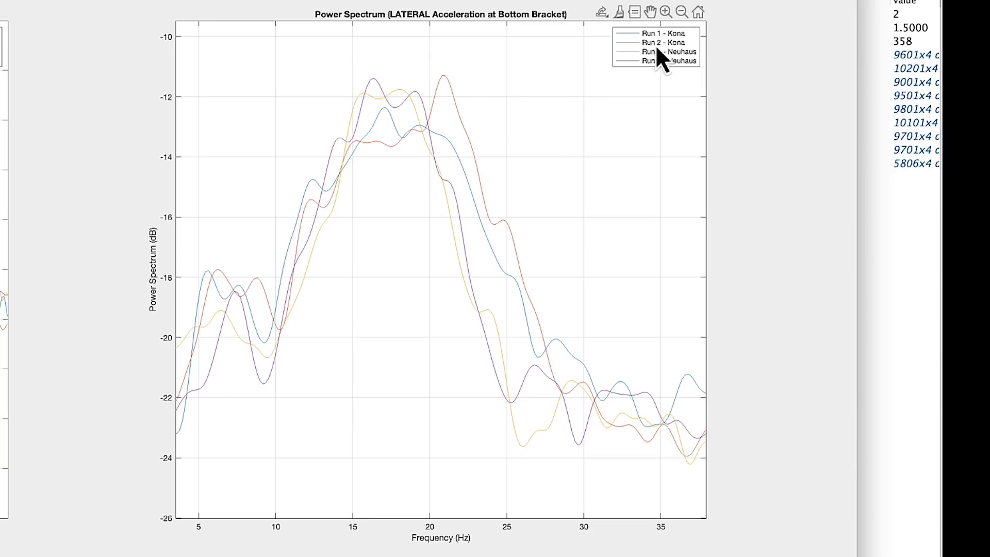
{"action": "left_click", "coordinate": [666, 12]}
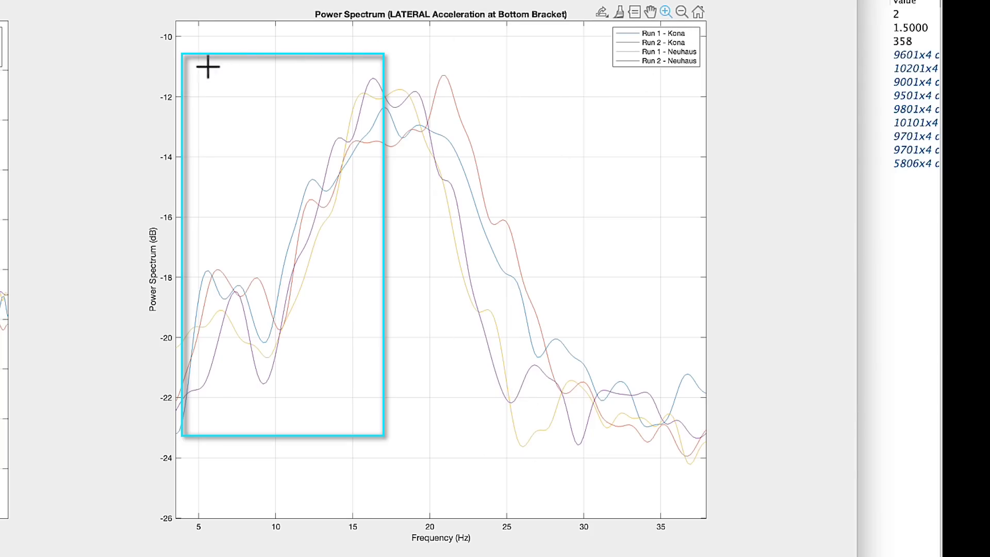
{"action": "left_click_drag", "start_coordinate": [384, 33], "coordinate": [595, 515]}
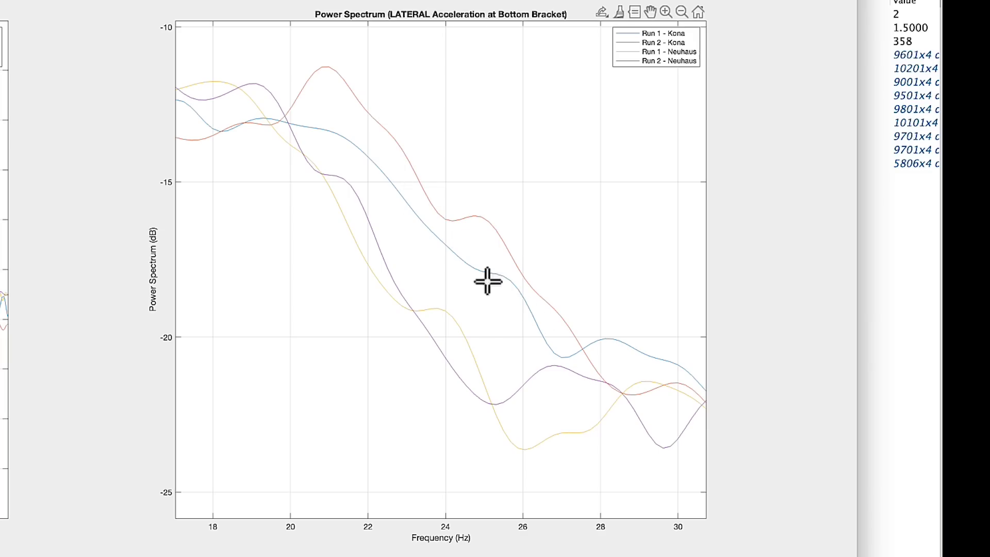
- Compare the Kona and Neuhaus lateral power levels with data tips on their curves near 21 Hz and 25 Hz
{"action": "left_click", "coordinate": [335, 71]}
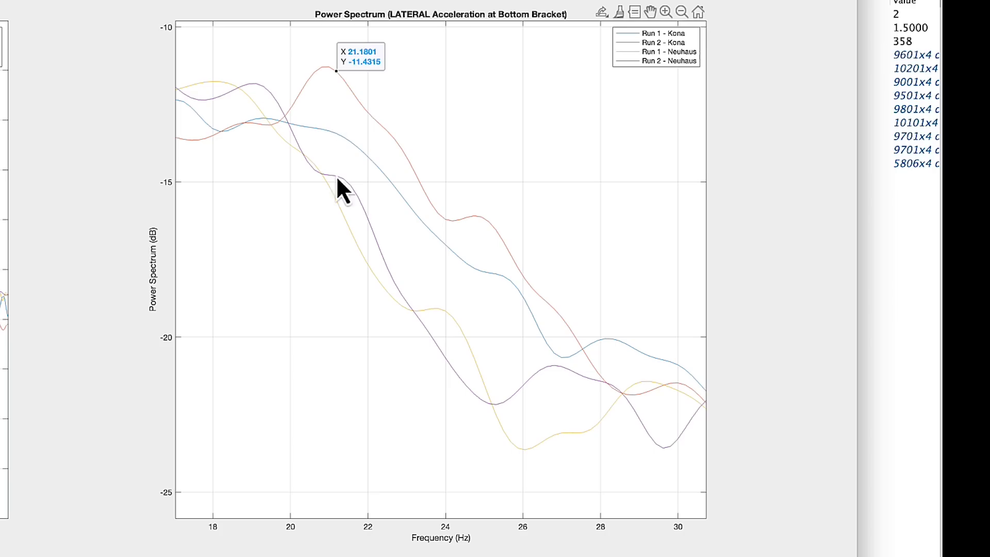
{"action": "left_click", "coordinate": [338, 211]}
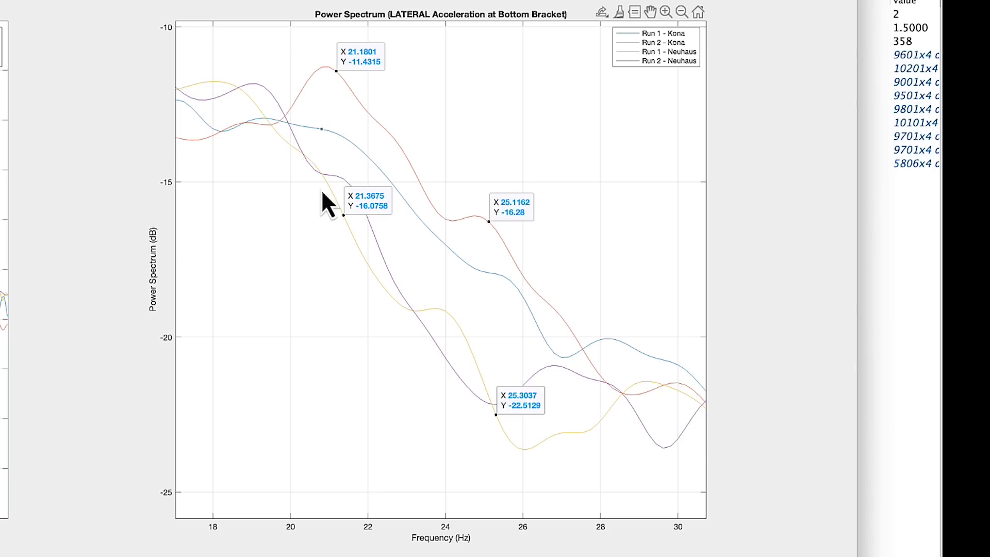
{"action": "left_click_drag", "start_coordinate": [320, 190], "coordinate": [322, 238]}
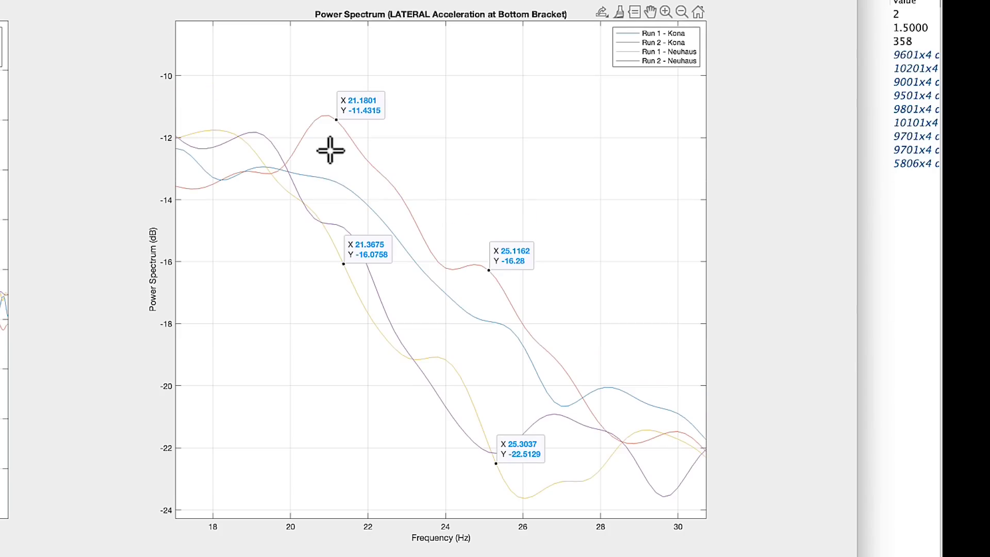
{"action": "left_click_drag", "start_coordinate": [332, 153], "coordinate": [312, 111]}
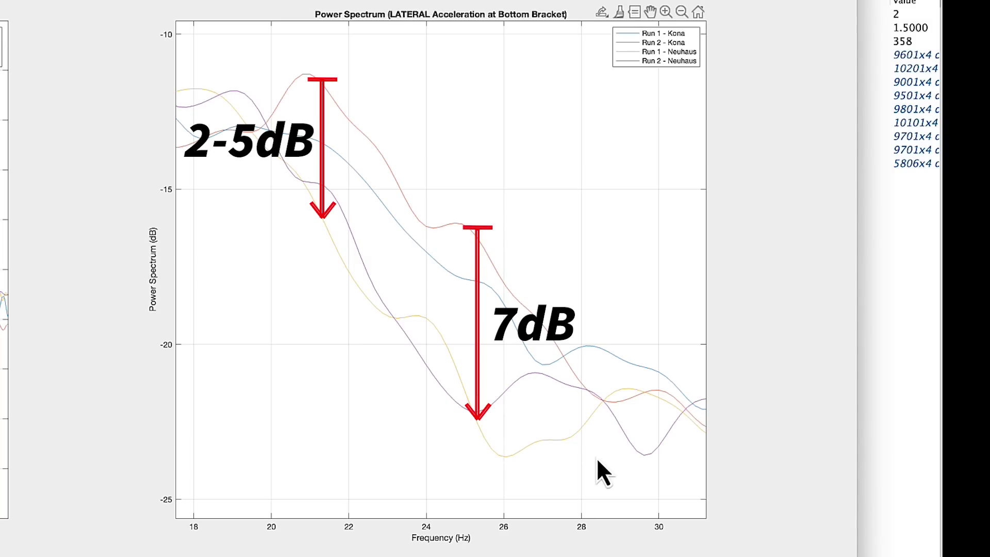
- Zoom in on the bottom bracket's lateral spectrum around 90 to 138 Hz to compare the Kona and Neuhaus runs
{"action": "left_click", "coordinate": [666, 11]}
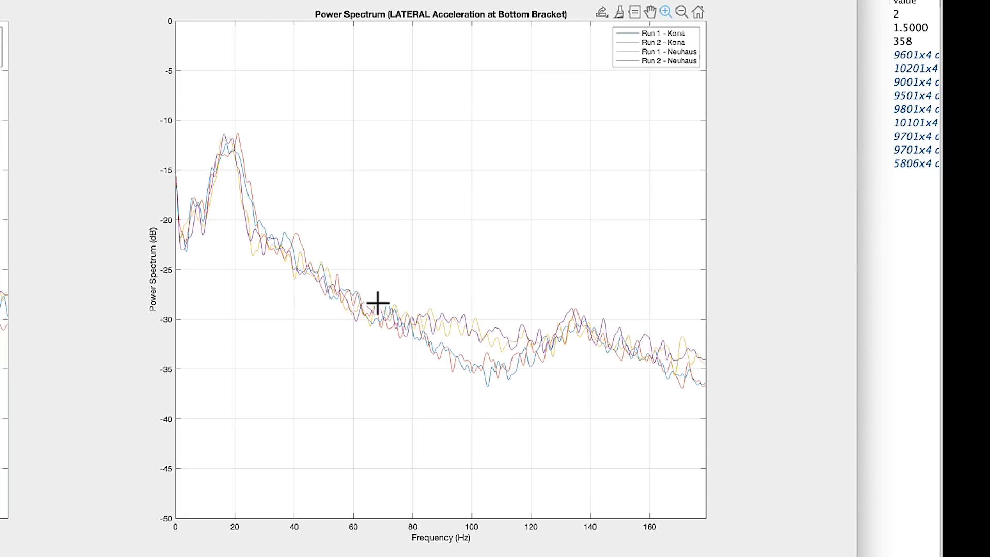
{"action": "left_click_drag", "start_coordinate": [382, 274], "coordinate": [589, 417]}
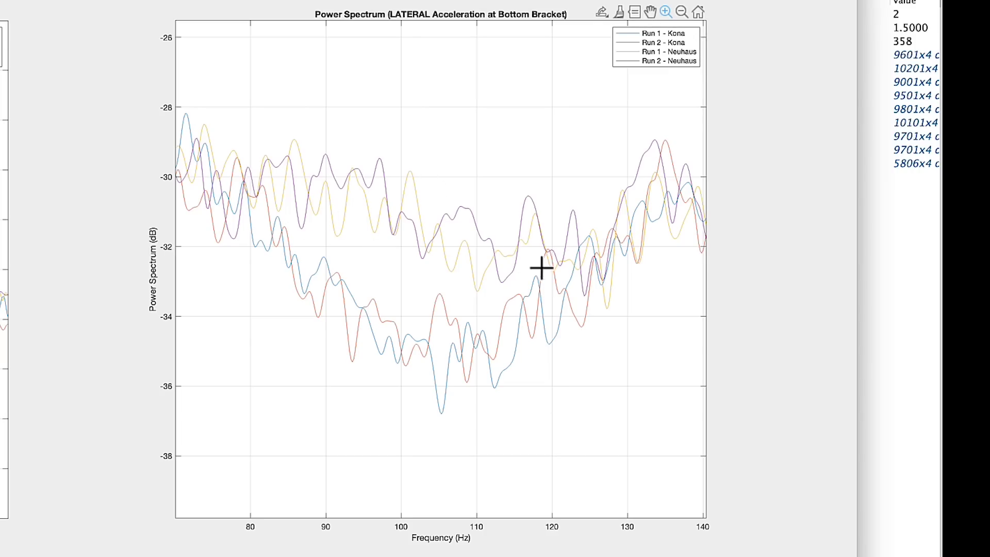
{"action": "scroll", "coordinate": [646, 388], "scroll_direction": "up", "scroll_amount": 2}
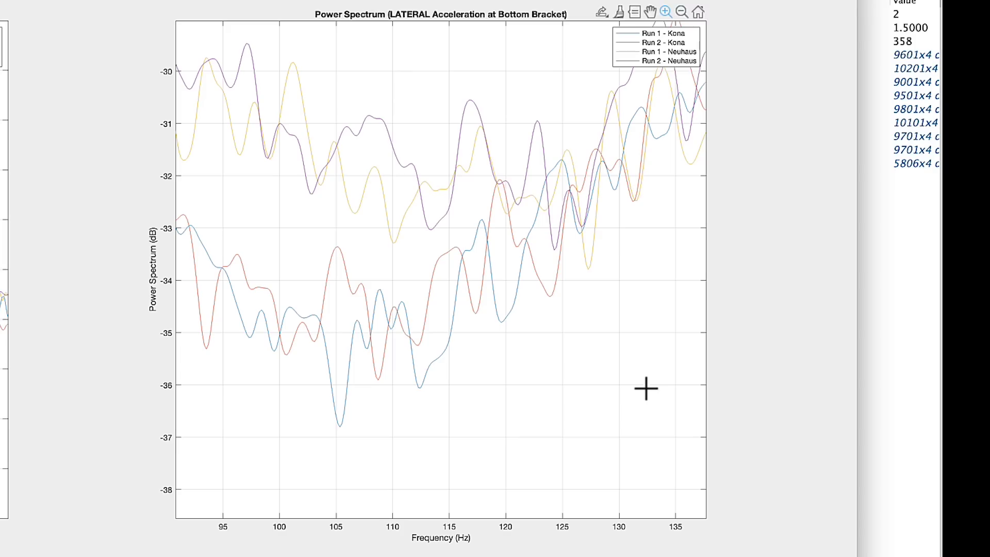
- Return to the full lateral spectrum and place data tips on the peak near 17 Hz and the Kona dip near 108 Hz
{"action": "scroll", "coordinate": [646, 388], "scroll_direction": "down", "scroll_amount": 5}
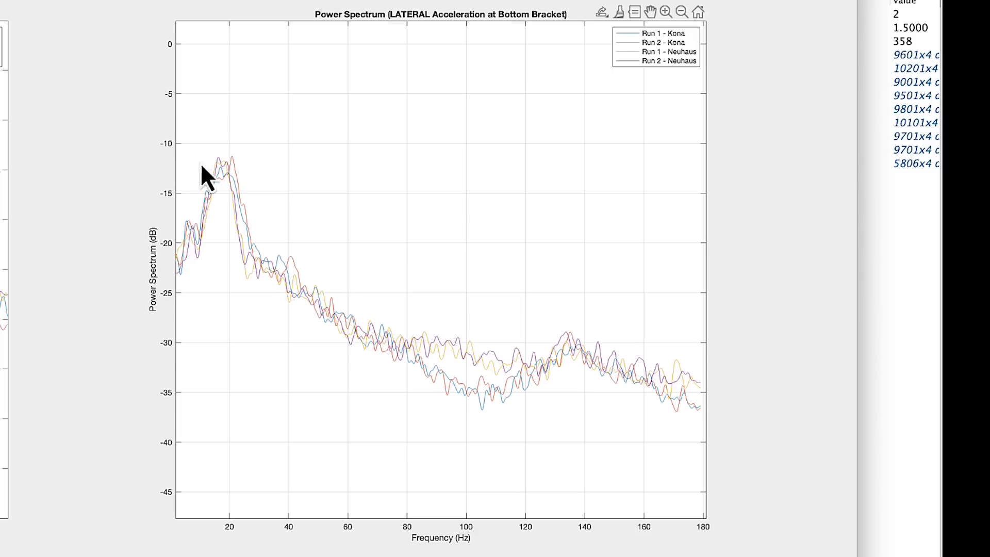
{"action": "left_click", "coordinate": [220, 163]}
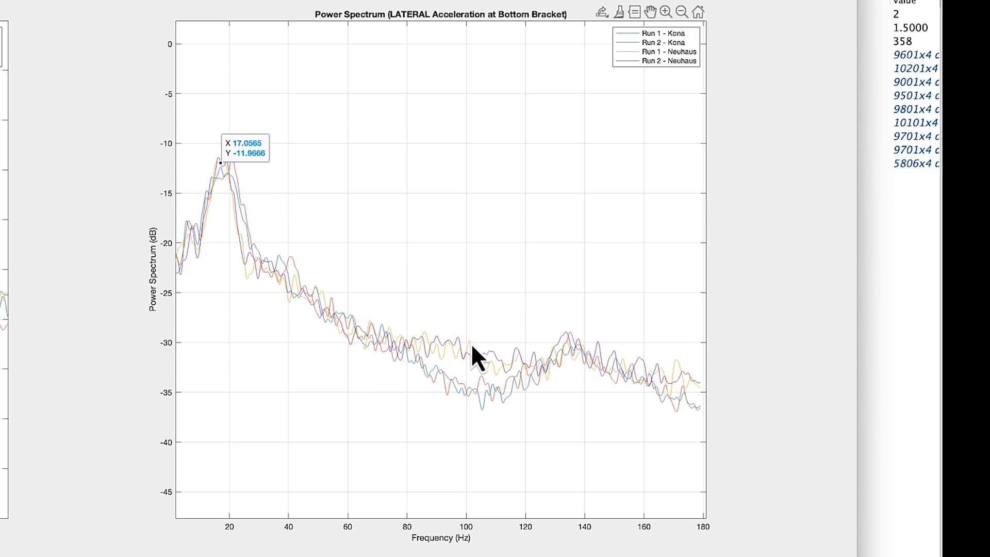
{"action": "left_click", "coordinate": [490, 391]}
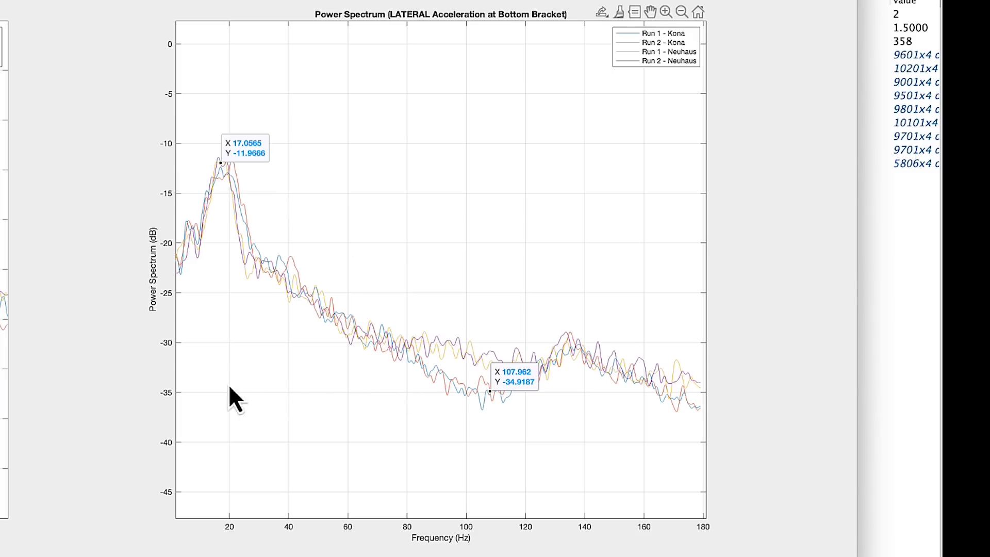